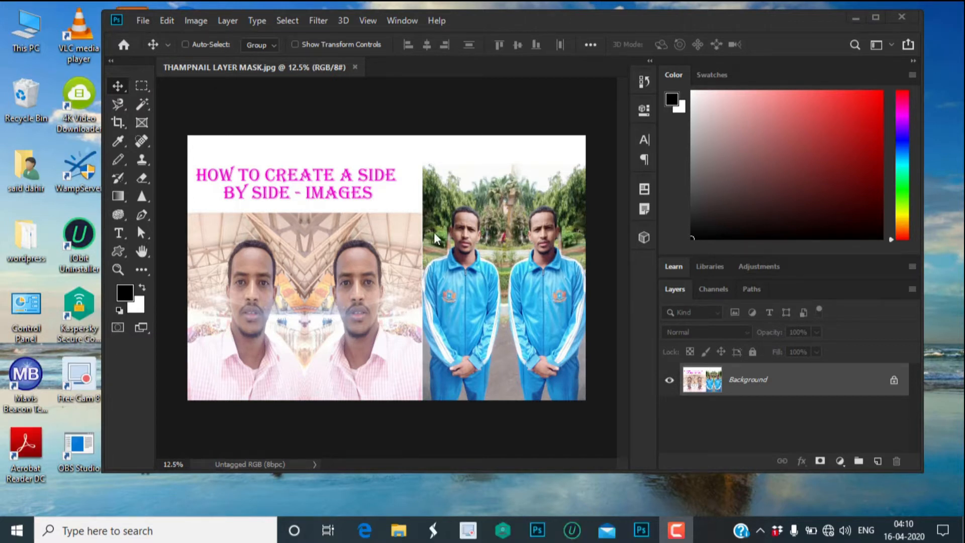
Open the photo 002 from the "only me pictures" folder and unlock its Background layer.
left_click(144, 23)
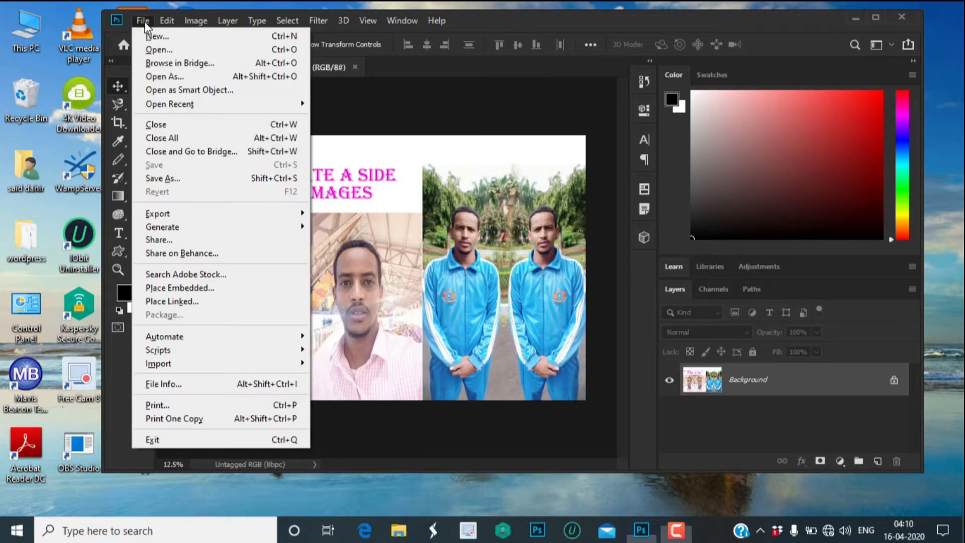
left_click(159, 51)
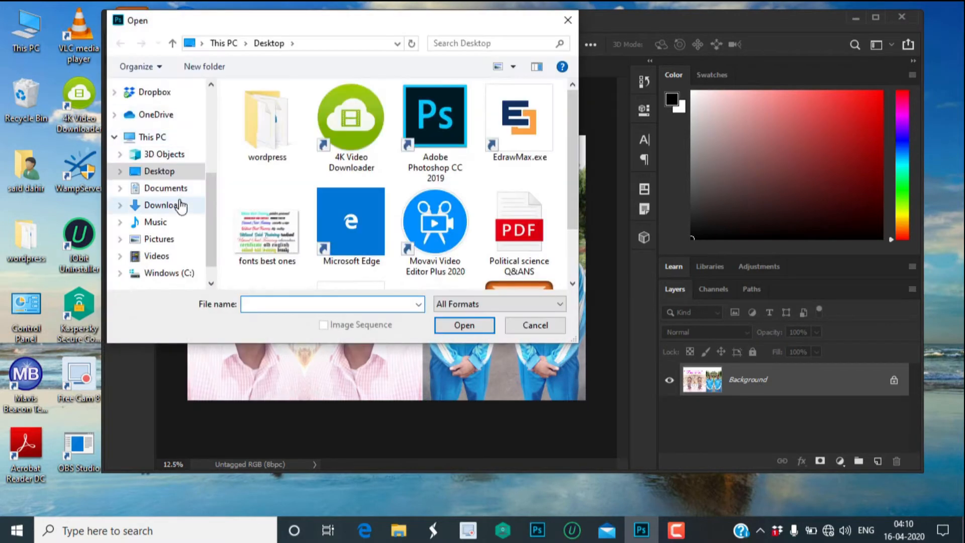
scroll(183, 136, "up", 3)
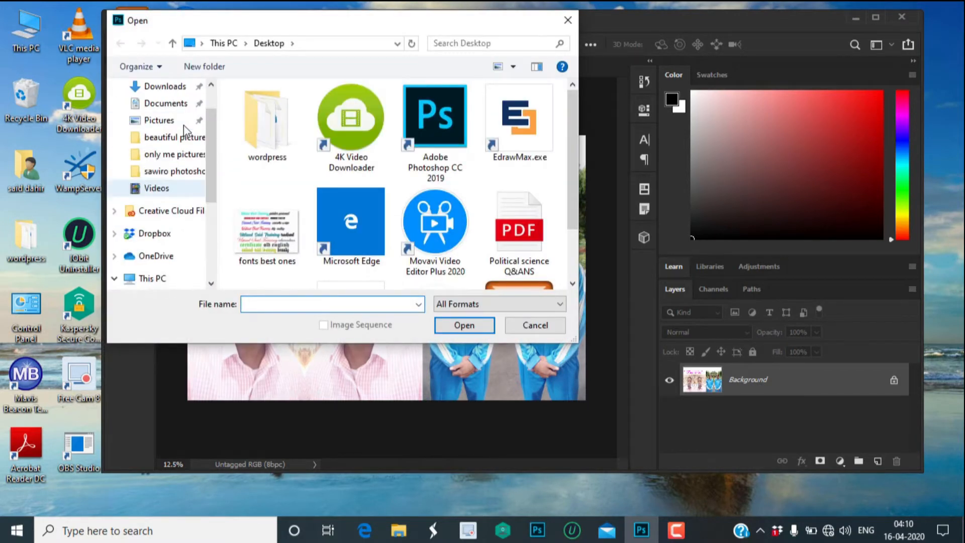
left_click(180, 156)
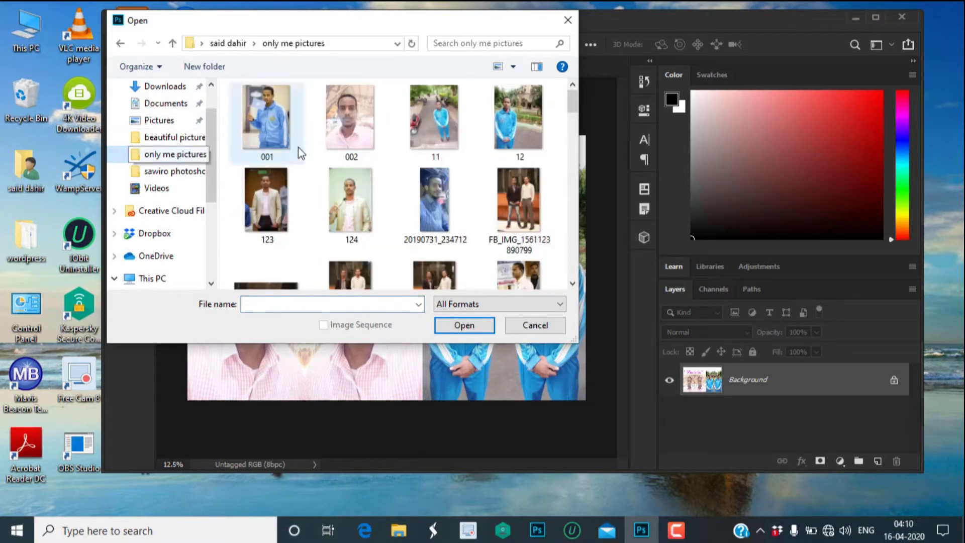
left_click(351, 114)
left_click(463, 324)
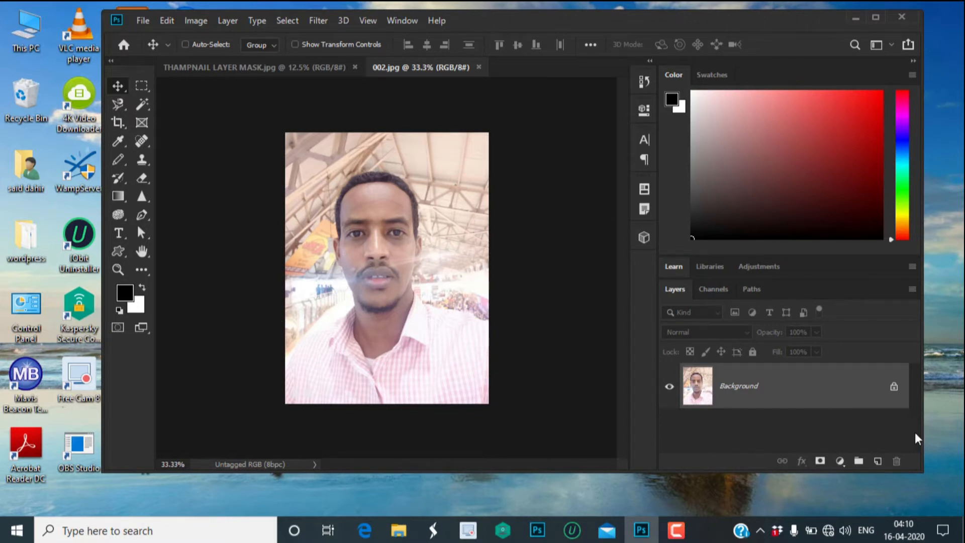
left_click(894, 386)
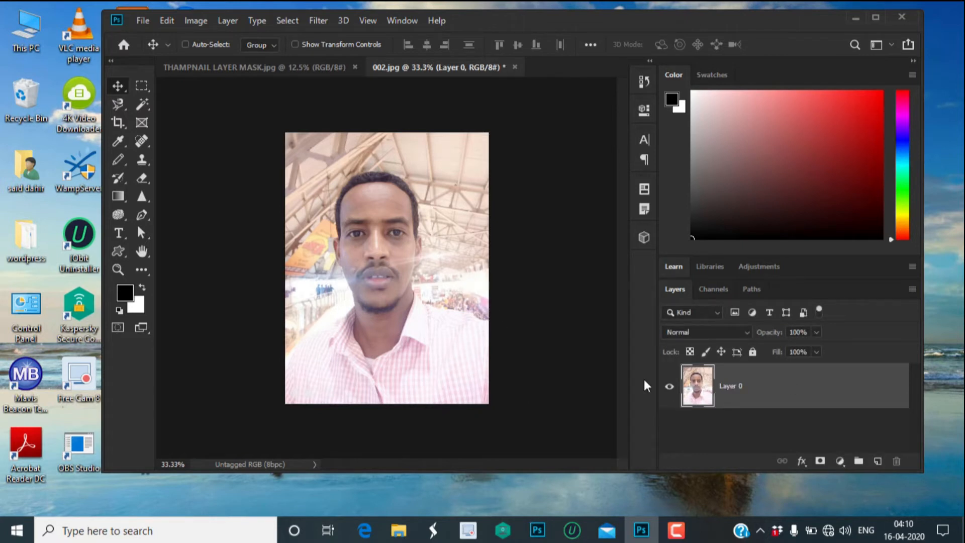
Extend the canvas width by a relative 30.48 cm, keeping the photo anchored in the centre.
left_click(204, 20)
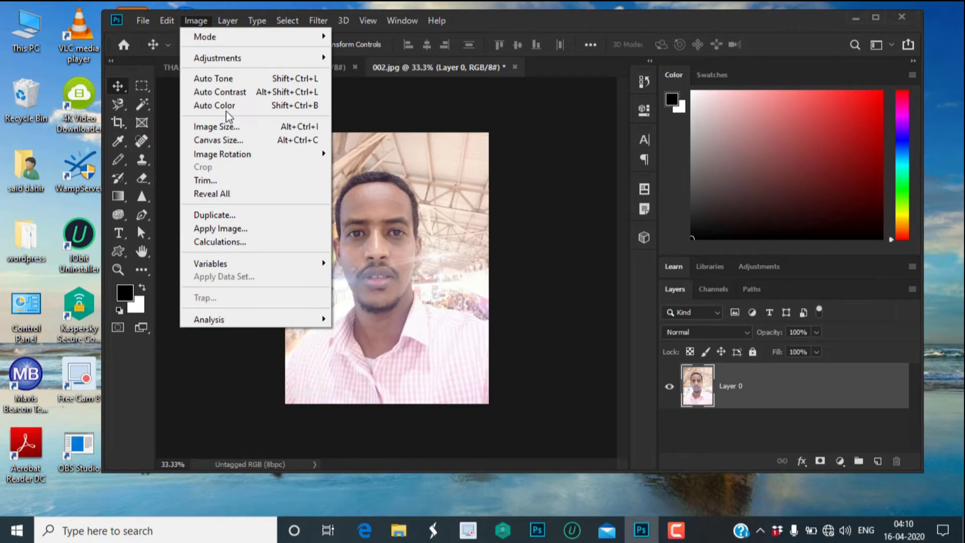
left_click(225, 140)
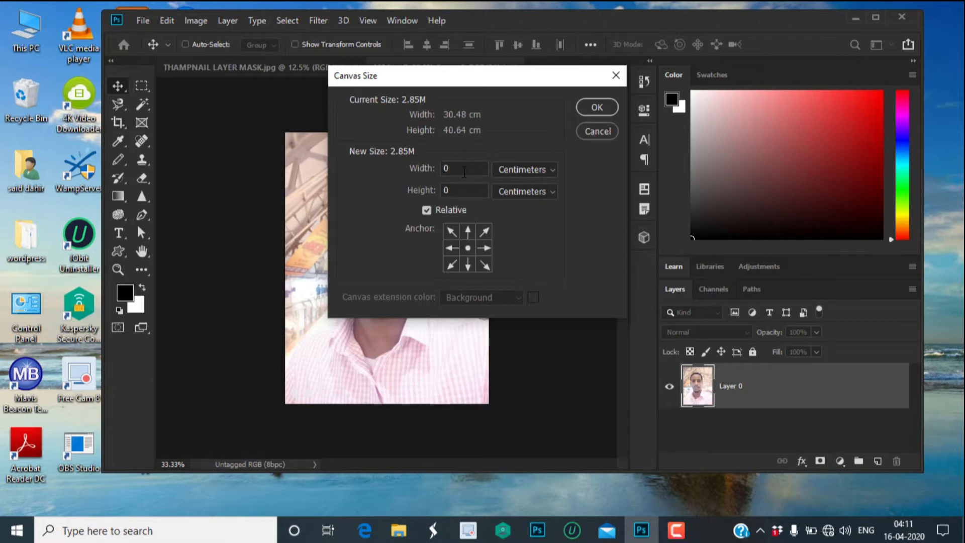
double_click(457, 173)
type("30.48")
left_click(595, 108)
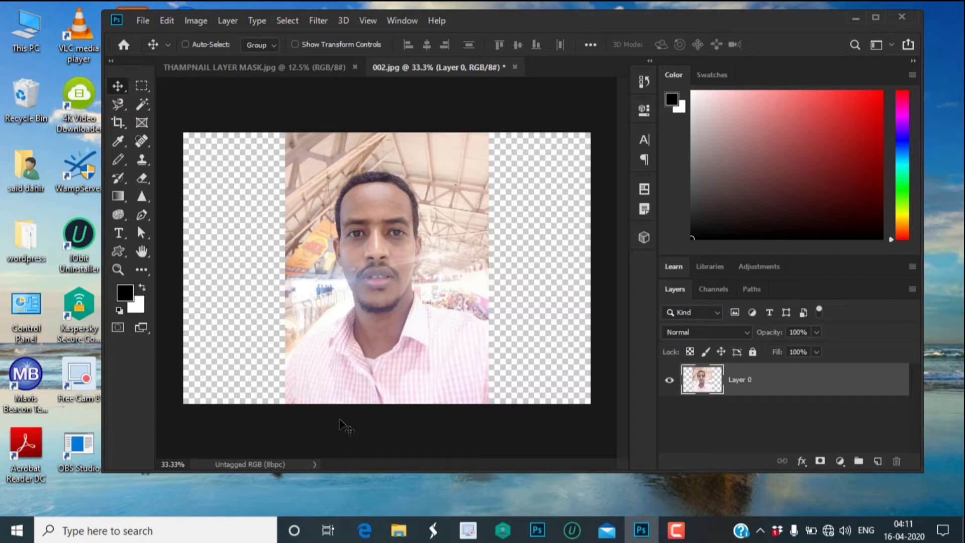
Move the photo layer horizontally until it sits flush against the right edge of the canvas.
key("Right")
key("Right")
key("Right")
key("Right")
key("Right")
key("Right")
key("Right")
key("Right")
key("Right")
key("Right")
key("Right")
key("Right")
key("Right")
key("Right")
key("Right")
key("Right")
key("Right")
key("Right")
key("Right")
key("Right")
key("Right")
key("Right")
key("Right")
key("Right")
key("Right")
key("Right")
key("Right")
key("Right")
key("Right")
key("Right")
key("Right")
key("Right")
key("Right")
key("Right")
key("Right")
key("Right")
key("Right")
key("Right")
key("Right")
key("Right")
key("Right")
key("Right")
key("Right")
key("Right")
key("Right")
key("Right")
key("Right")
key("Right")
key("Right")
key("Right")
key("Right")
key("Right")
key("Right")
key("Right")
key("Right")
key("Right")
key("Right")
key("Right")
key("Right")
key("Right")
key("Right")
key("Right")
key("Right")
key("Right")
key("Right")
key("Right")
key("Right")
key("Right")
key("Right")
key("Right")
key("Right")
key("Right")
key("Right")
key("Right")
key("Right")
key("Right")
key("Right")
key("Right")
key("Left")
key("Left")
key("Right")
key("Right")
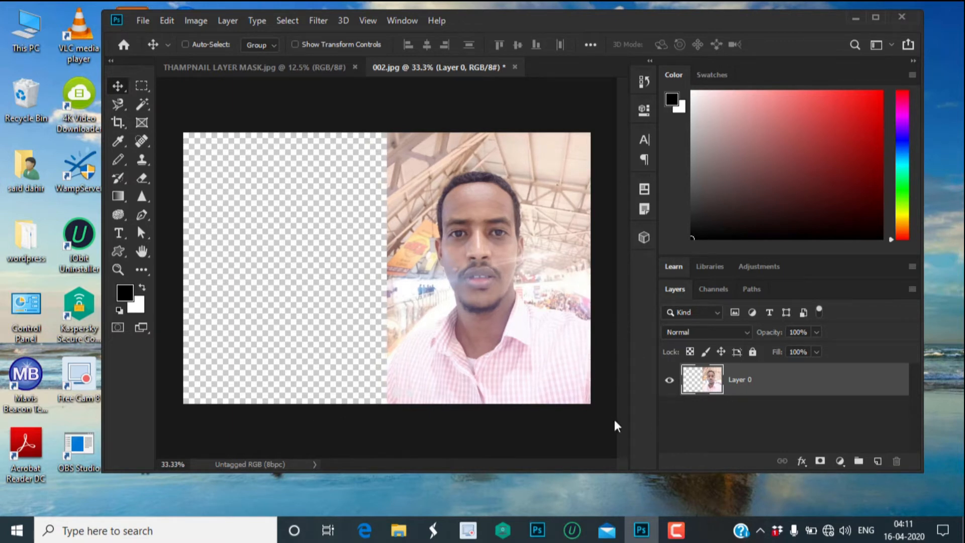
Duplicate the photo layer, flip the copy horizontally and place it in the empty left half of the canvas.
key("ctrl+j")
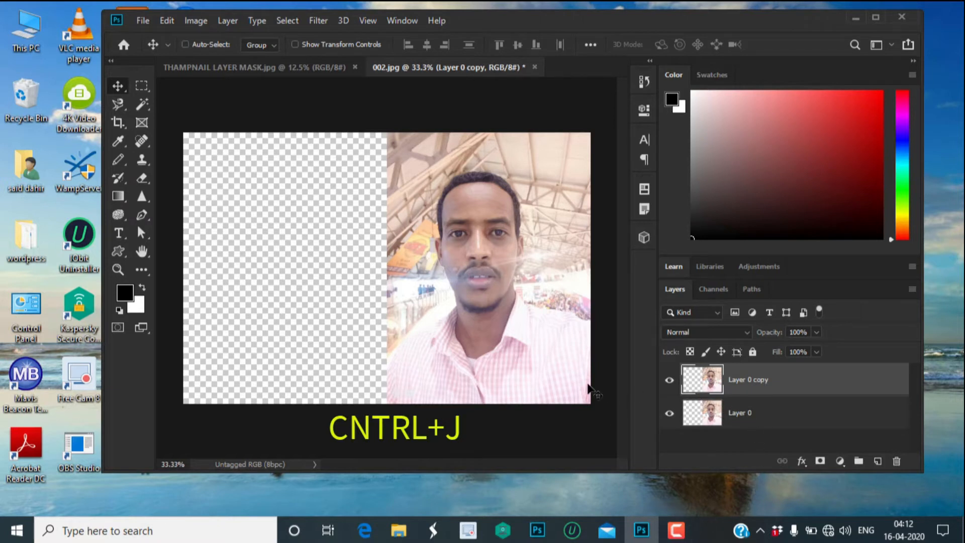
key("ctrl+t")
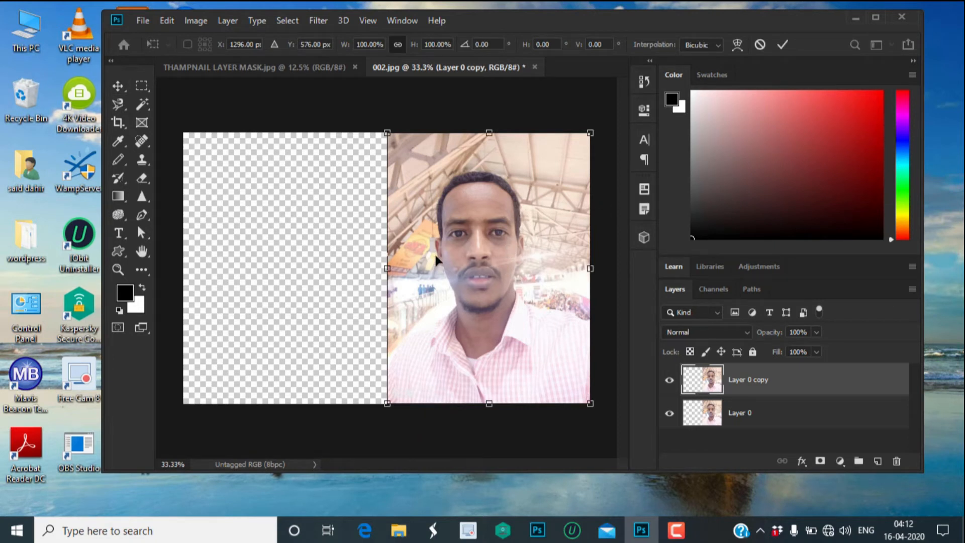
right_click(463, 248)
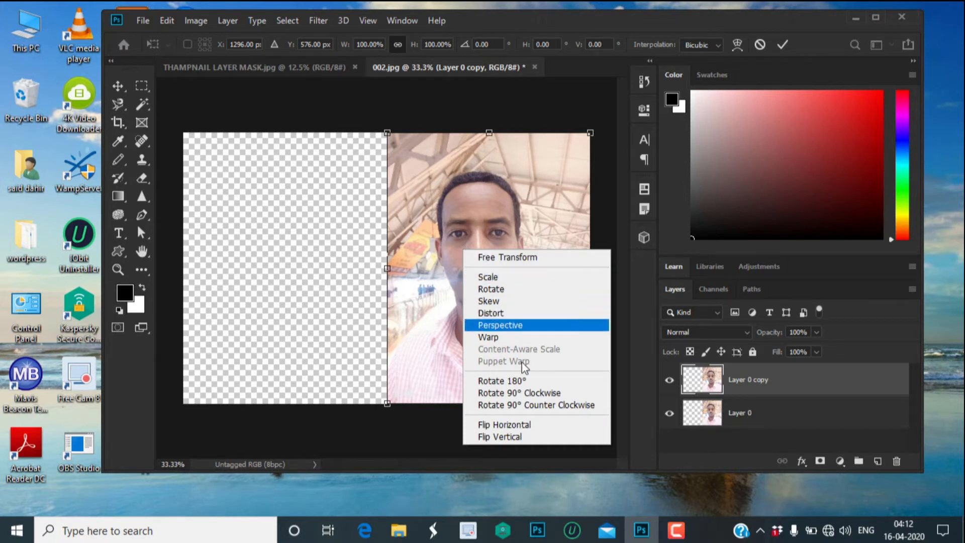
left_click(526, 423)
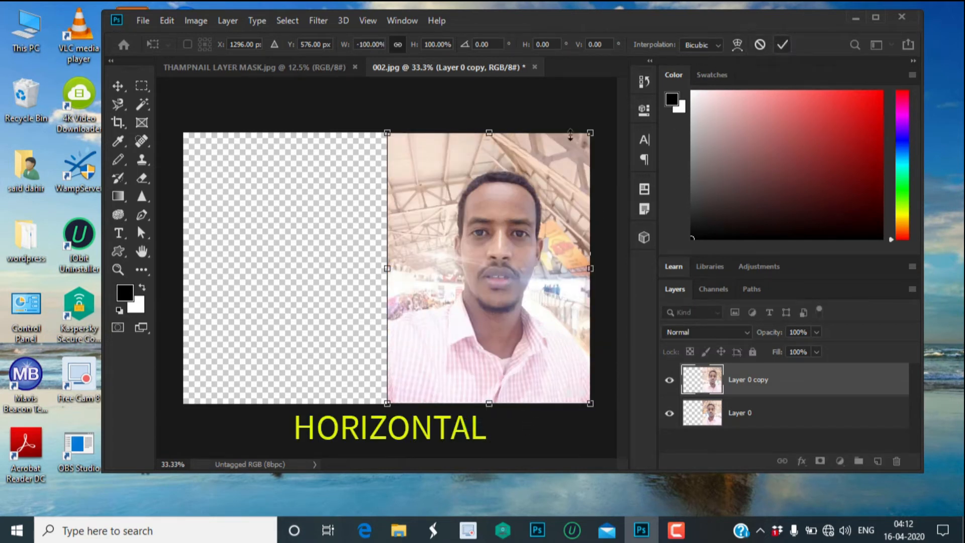
left_click_drag(507, 304, 308, 300)
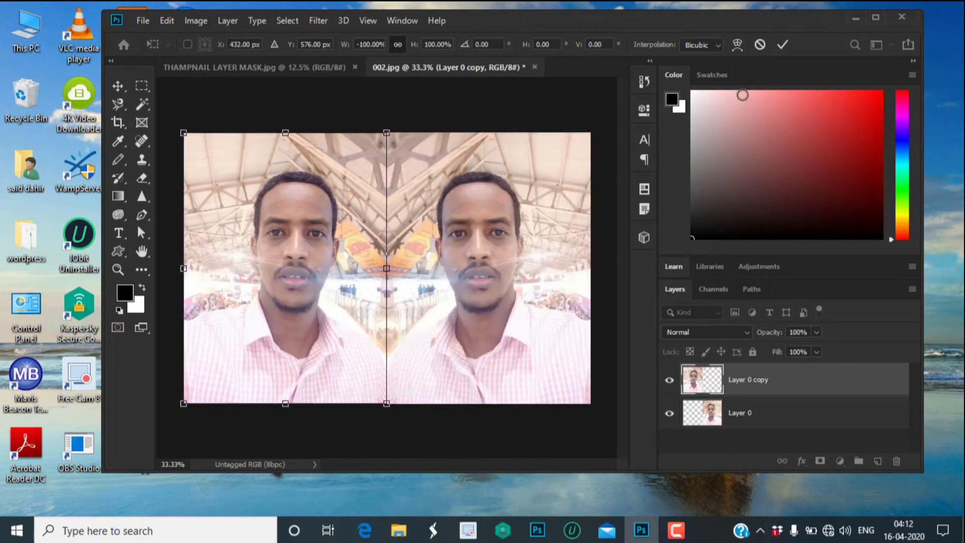
left_click(782, 46)
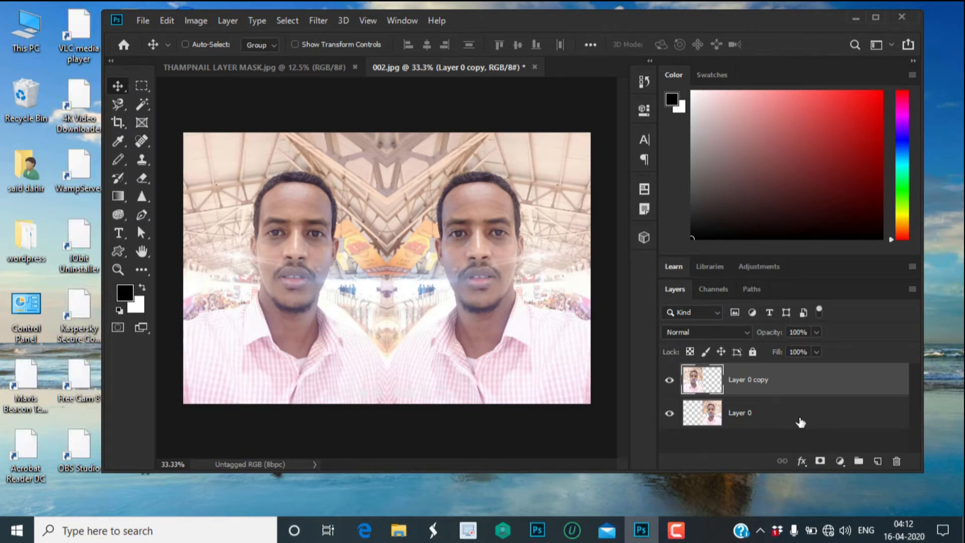
key("ctrl")
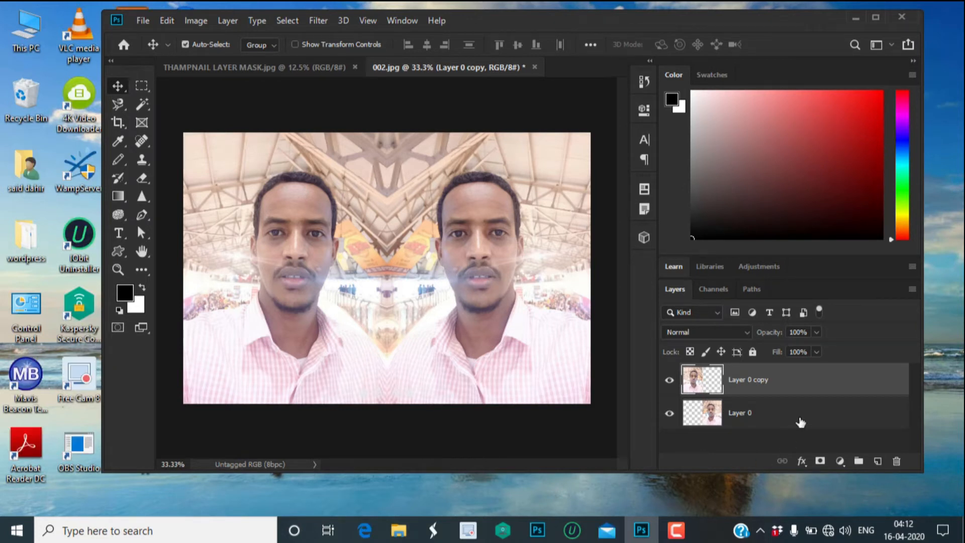
left_click(801, 422, "ctrl")
key("h")
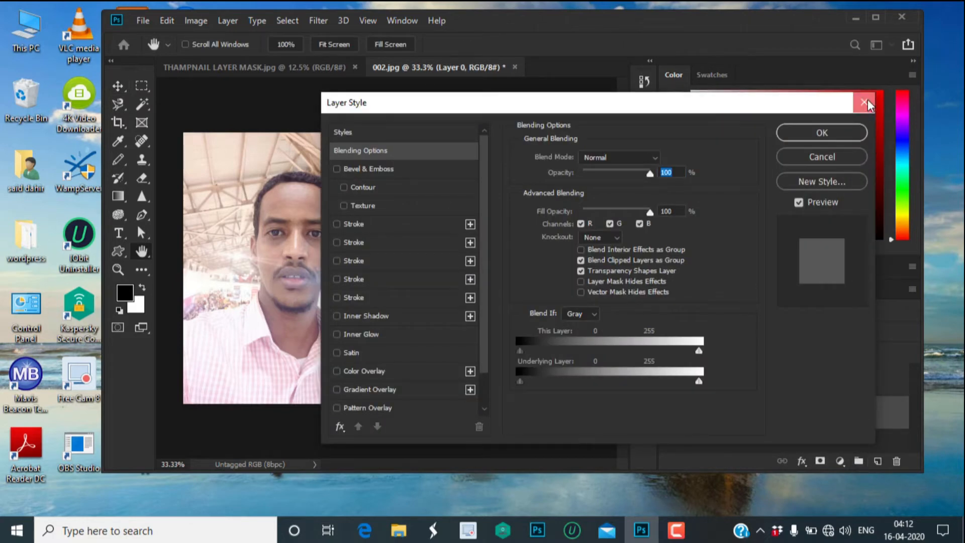
left_click(864, 102)
left_click(858, 461)
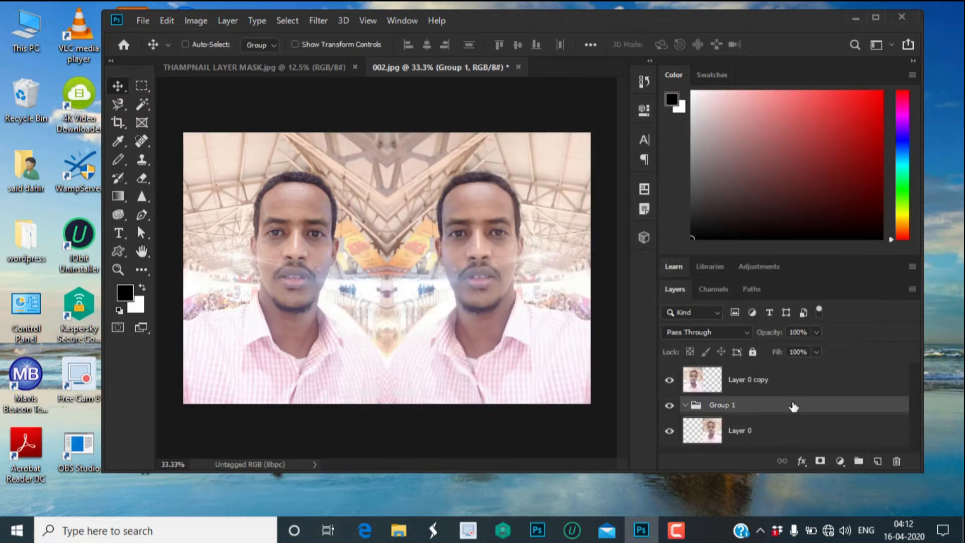
key("ctrl+z")
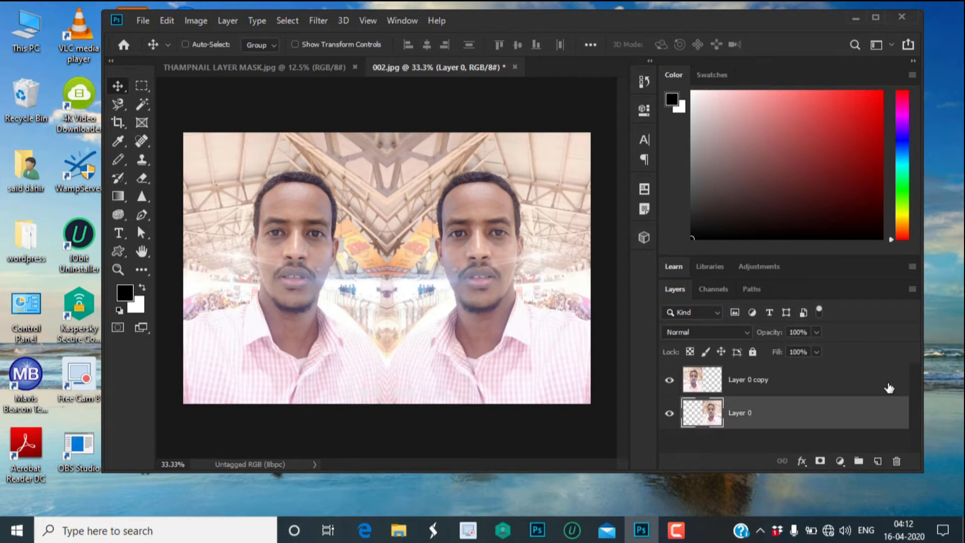
Select both photo layers and put them in one group.
left_click(810, 387)
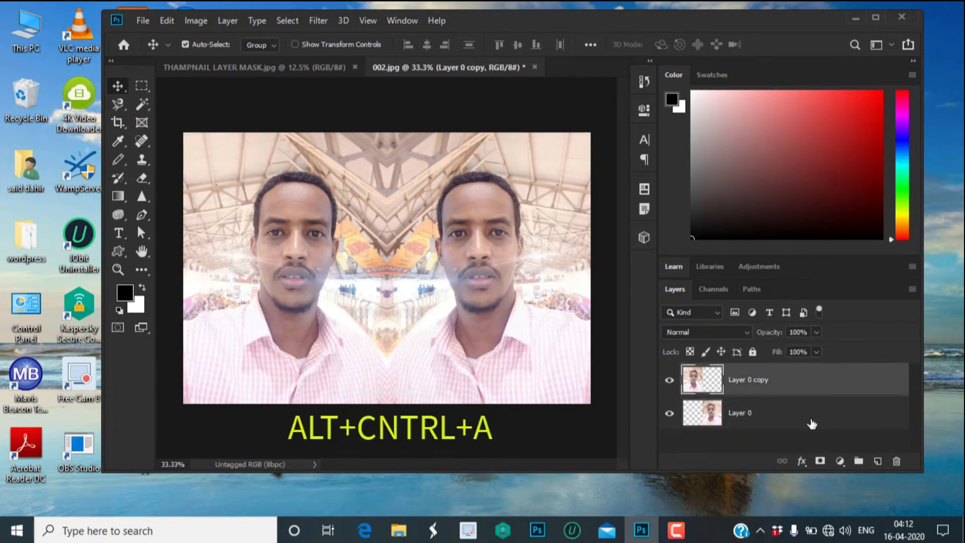
key("alt+ctrl+a")
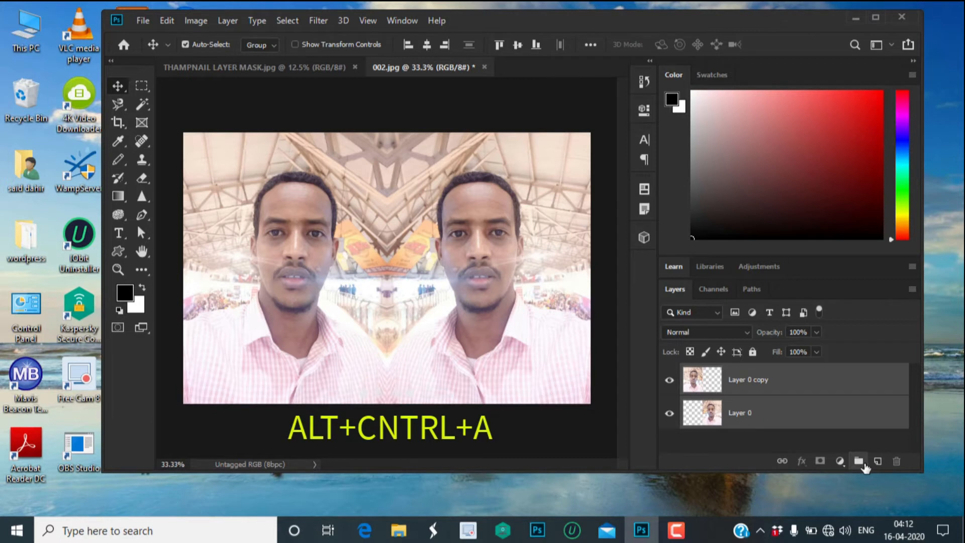
left_click(858, 461)
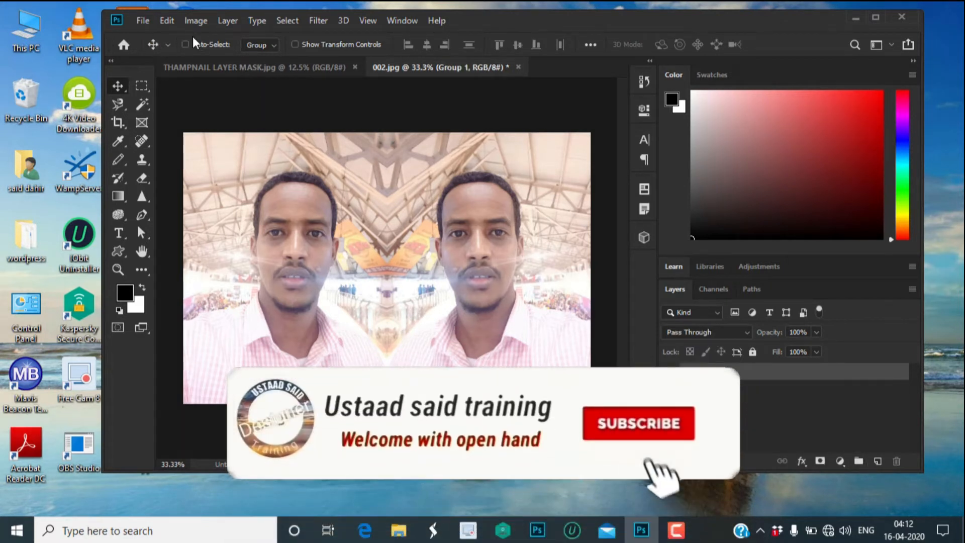
Open the photo 12 from the "only me pictures" folder.
left_click(143, 19)
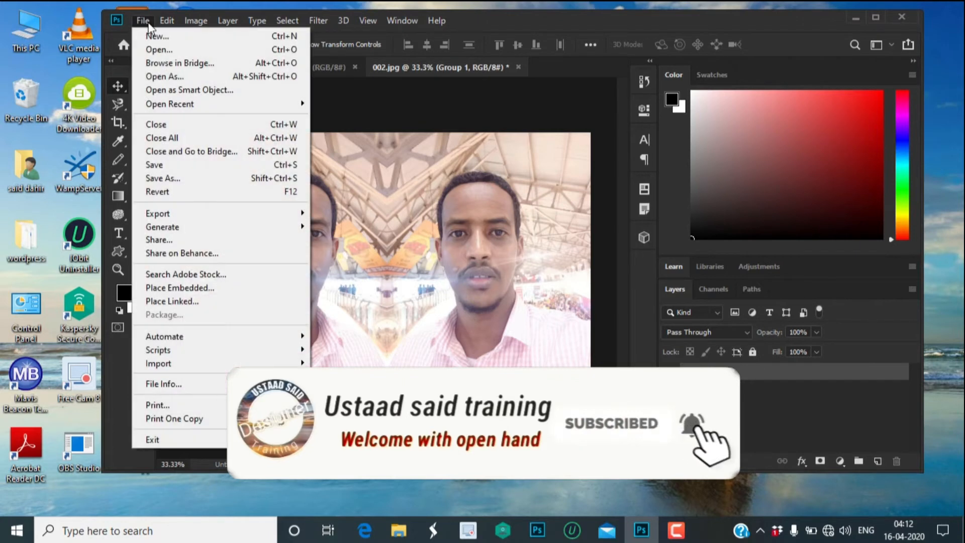
left_click(172, 49)
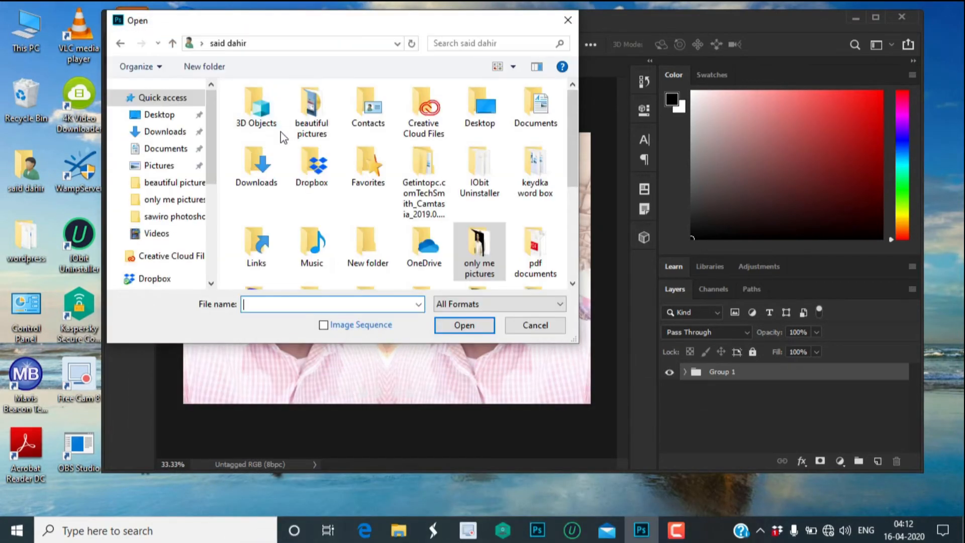
left_click(176, 201)
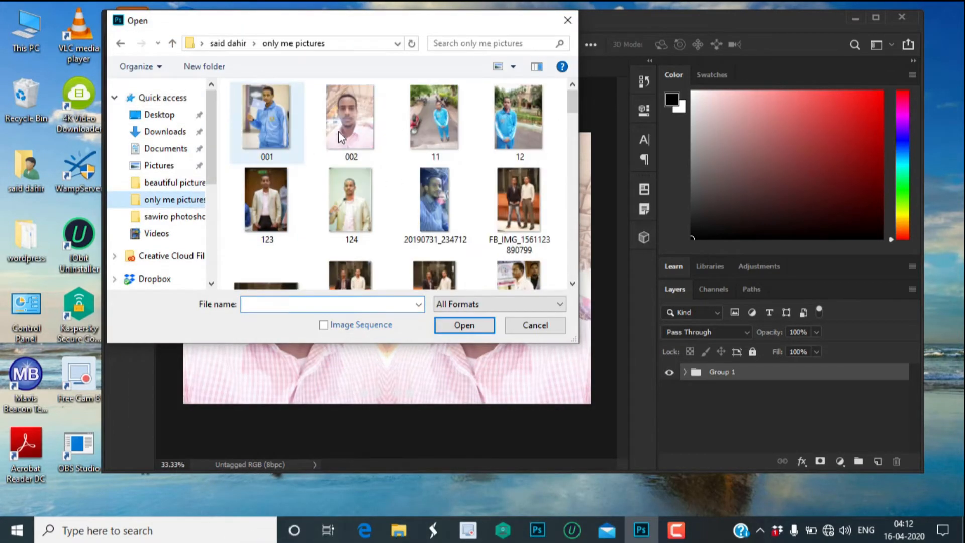
left_click(509, 126)
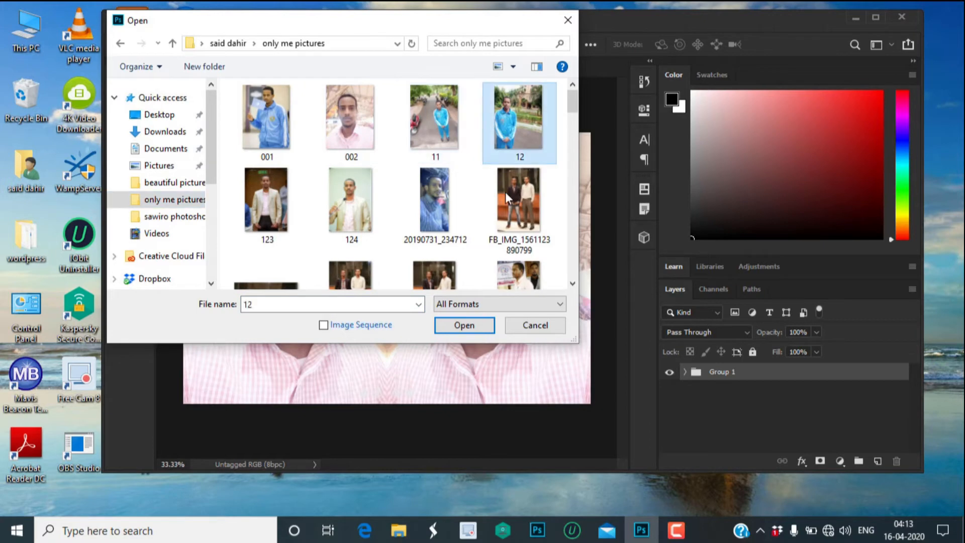
left_click(469, 327)
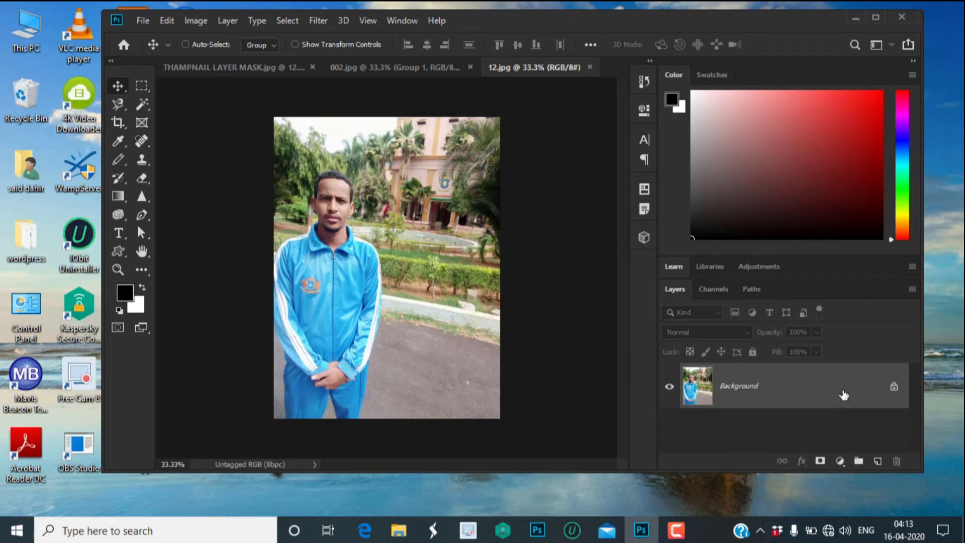
Unlock the Background layer of photo 12 and duplicate it.
left_click(894, 388)
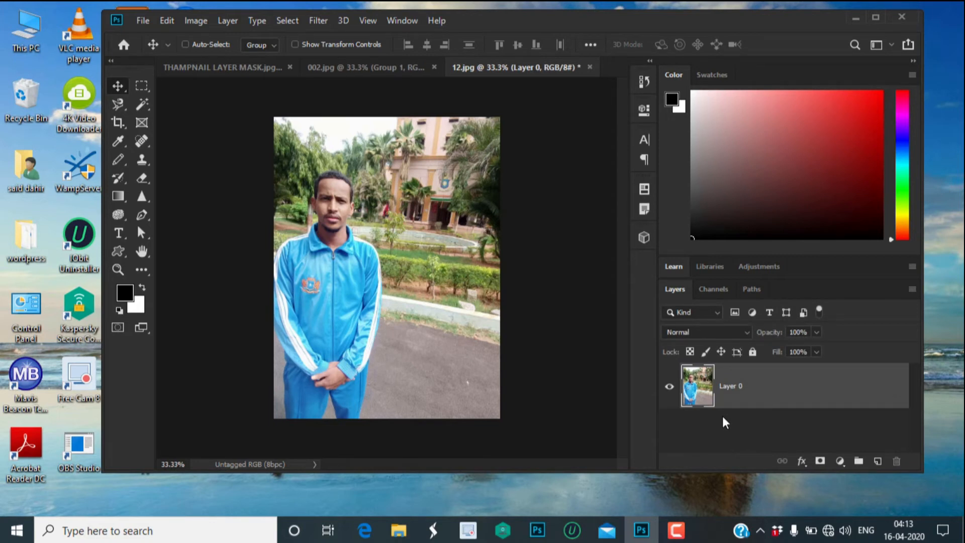
key("ctrl+j")
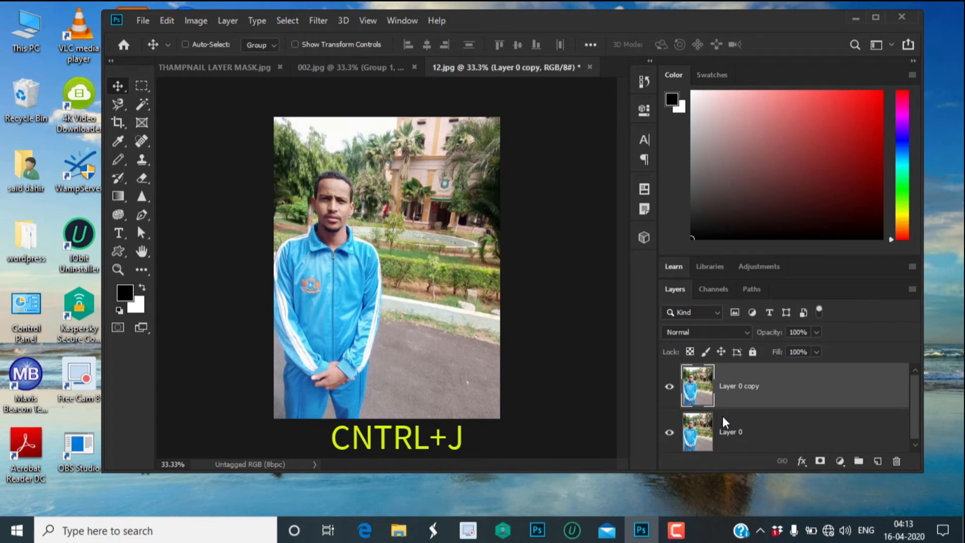
key("ctrl+t")
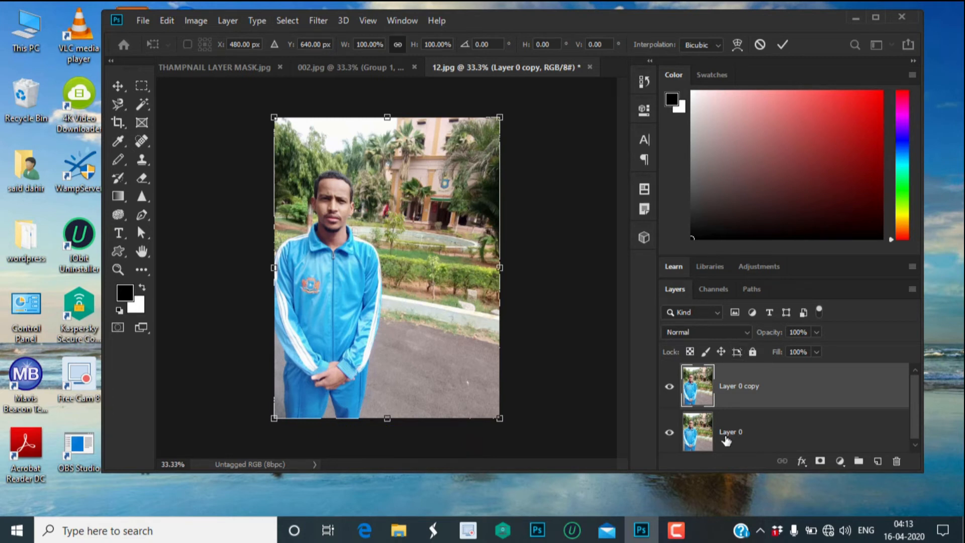
right_click(440, 317)
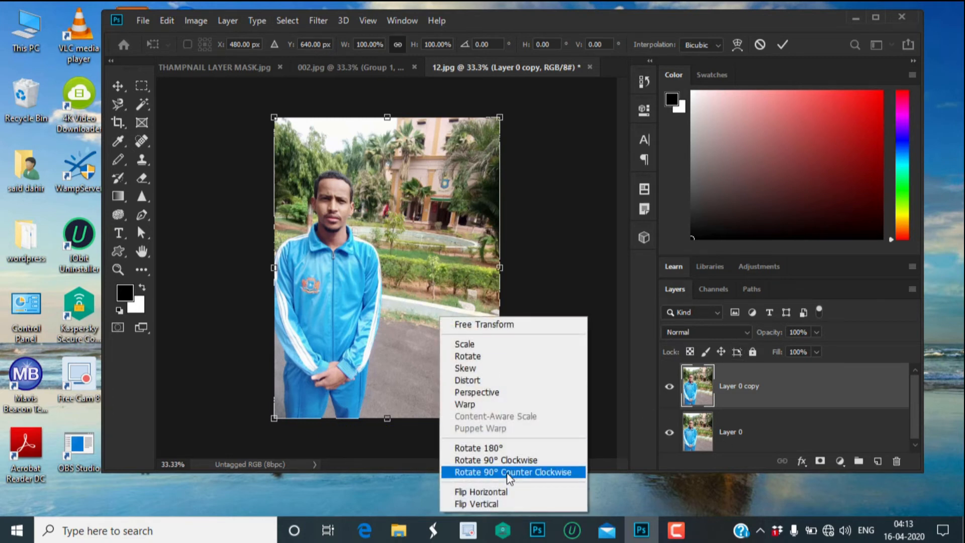
left_click(505, 492)
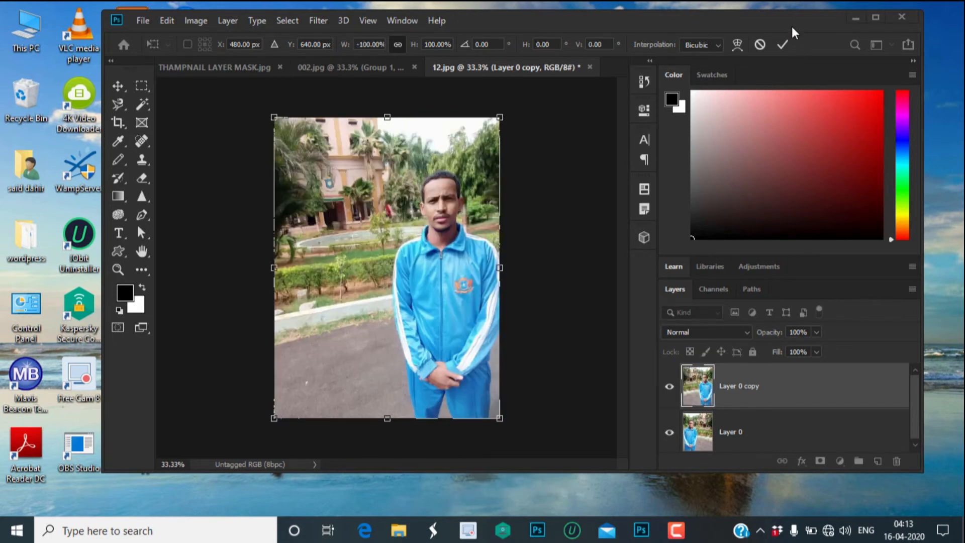
left_click(781, 45)
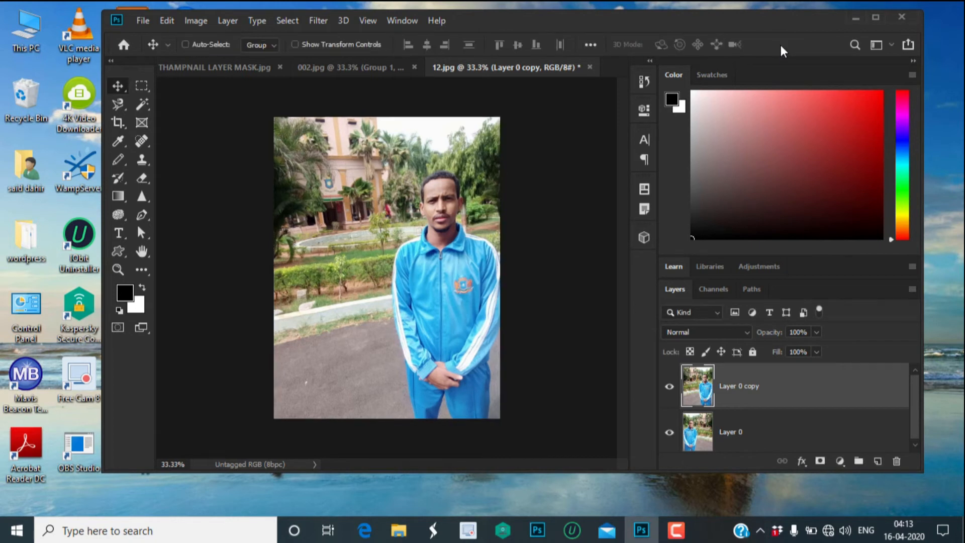
key("ctrl+z")
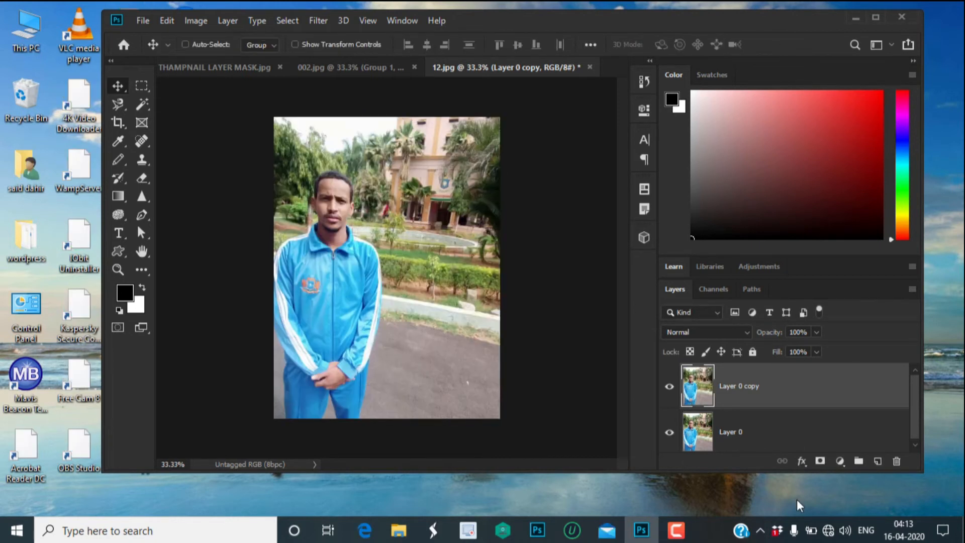
Flip the duplicated photo layer horizontally in place.
key("ctrl+t")
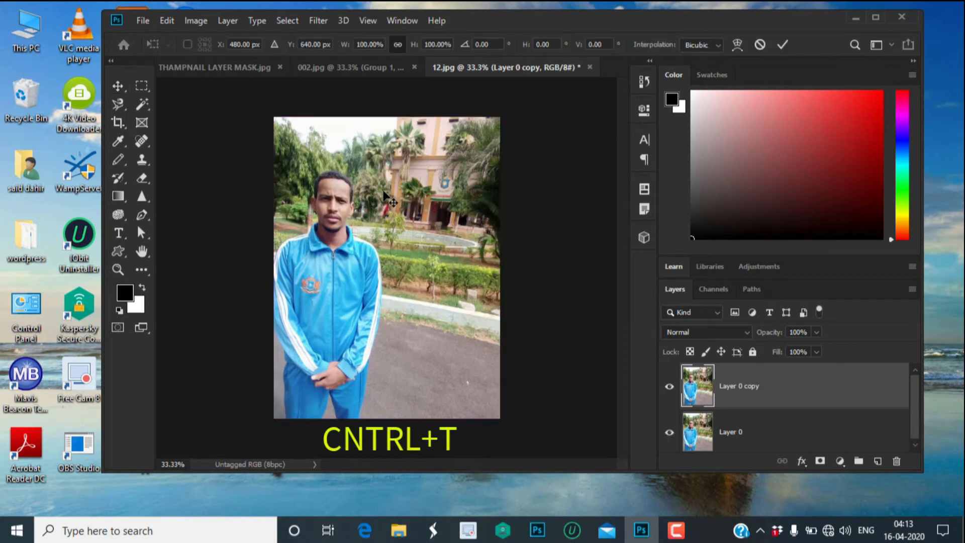
right_click(454, 333)
left_click(490, 317)
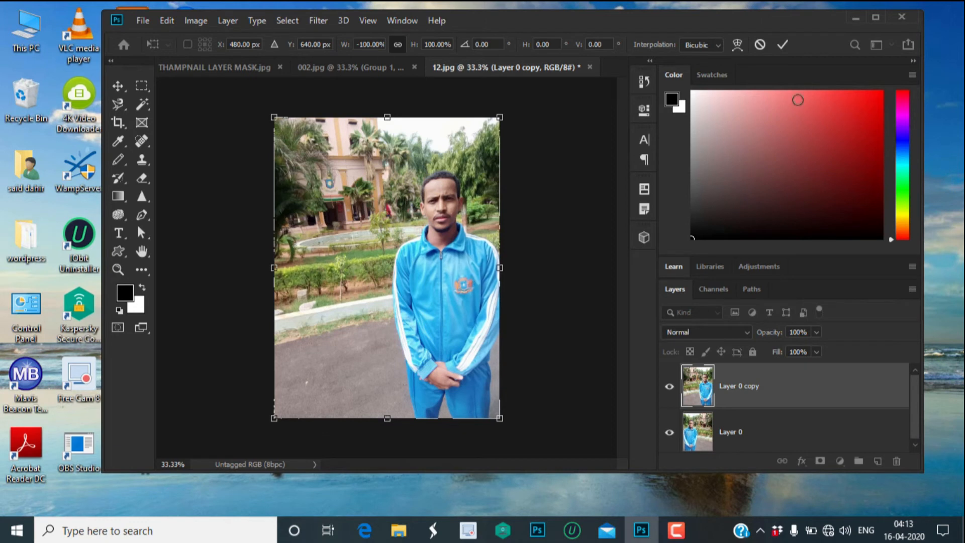
left_click(781, 46)
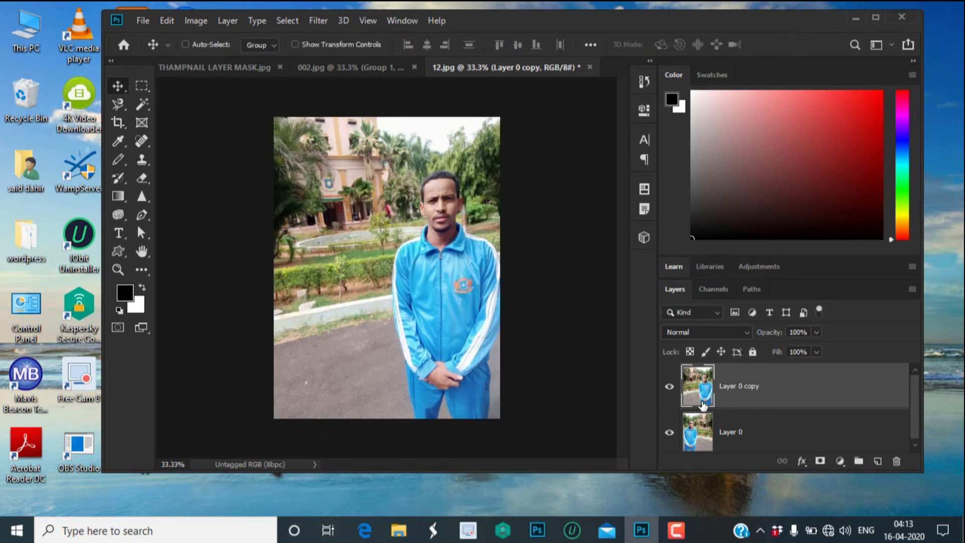
Add a layer mask to the flipped copy and erase on it over the left half to reveal the man from the original layer.
left_click(821, 463)
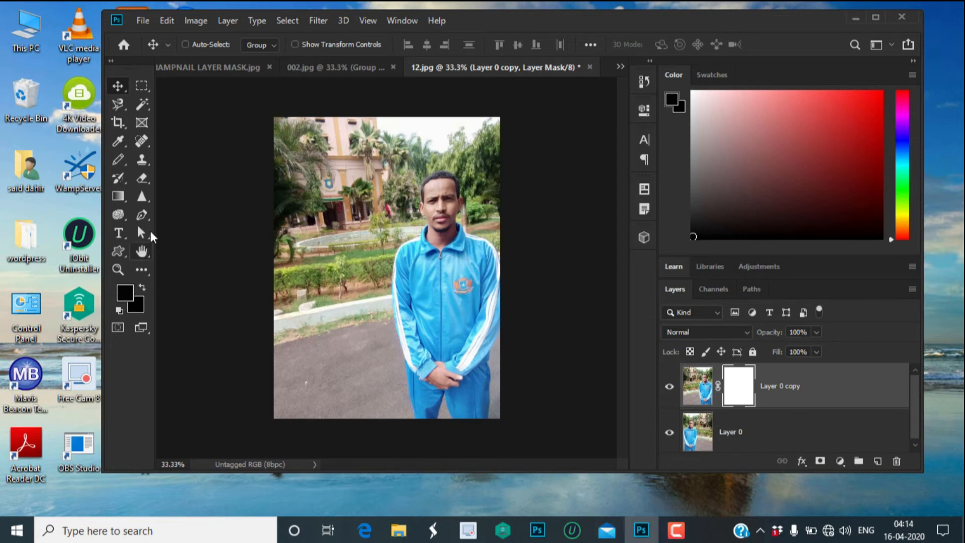
left_click(142, 179)
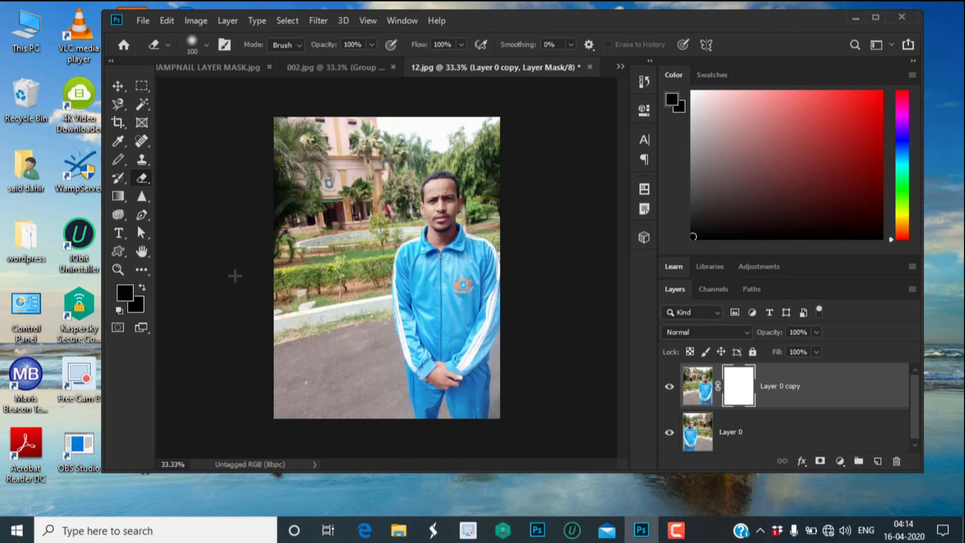
mouse_move(309, 404)
left_mouse_down()
mouse_move(349, 235)
mouse_move(319, 389)
mouse_move(332, 241)
mouse_move(285, 402)
mouse_move(336, 211)
mouse_move(279, 356)
mouse_move(327, 169)
mouse_move(333, 211)
mouse_move(324, 158)
mouse_move(283, 224)
mouse_move(275, 384)
mouse_move(331, 297)
mouse_move(326, 369)
mouse_move(337, 386)
mouse_move(362, 341)
mouse_move(351, 405)
left_mouse_up()
mouse_move(368, 356)
left_mouse_down()
mouse_move(374, 347)
mouse_move(354, 415)
left_mouse_up()
mouse_move(364, 382)
left_mouse_down()
mouse_move(378, 267)
mouse_move(376, 245)
mouse_move(351, 236)
left_mouse_up()
mouse_move(363, 269)
left_mouse_down()
mouse_move(353, 328)
mouse_move(366, 244)
mouse_move(337, 309)
left_mouse_up()
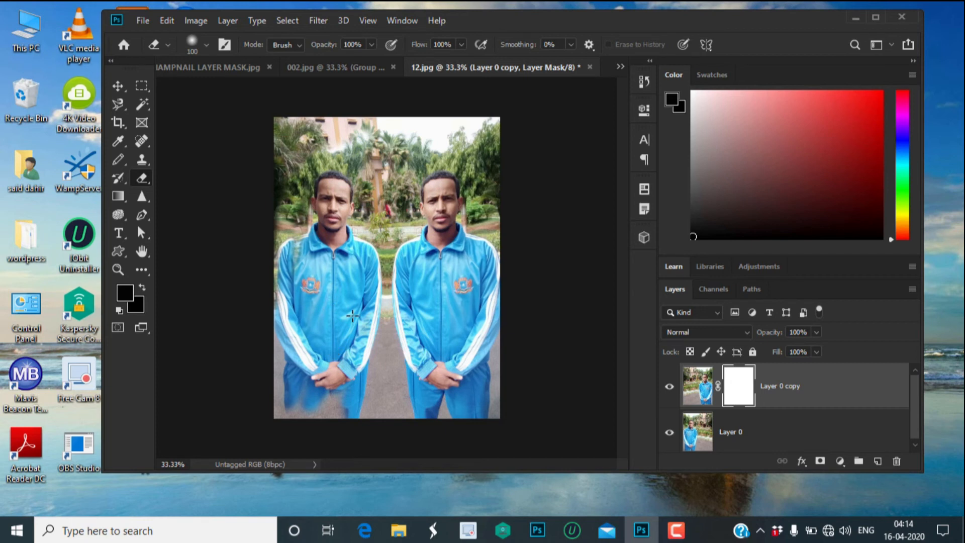
mouse_move(331, 398)
left_mouse_down()
mouse_move(327, 422)
mouse_move(342, 415)
mouse_move(317, 416)
mouse_move(329, 219)
left_mouse_up()
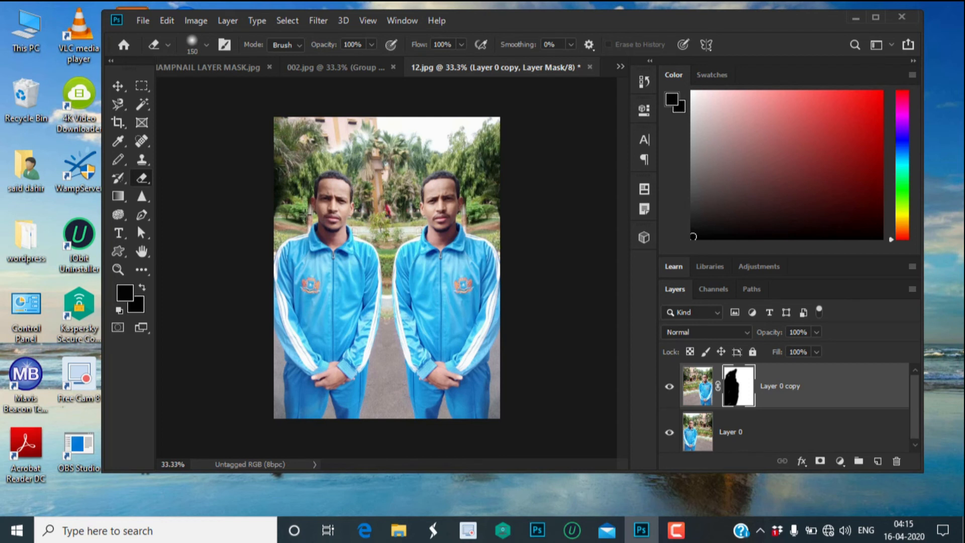
Erase the mask across the trees, sky and building behind and above the two figures to reveal the original background.
left_click(206, 43)
left_click(206, 43)
mouse_move(307, 181)
left_mouse_down()
mouse_move(321, 143)
mouse_move(360, 129)
mouse_move(305, 118)
mouse_move(300, 145)
mouse_move(319, 162)
mouse_move(381, 130)
mouse_move(372, 204)
mouse_move(391, 176)
mouse_move(373, 216)
mouse_move(390, 164)
mouse_move(386, 126)
mouse_move(462, 129)
mouse_move(422, 139)
mouse_move(334, 134)
mouse_move(483, 129)
mouse_move(420, 144)
mouse_move(487, 120)
mouse_move(490, 132)
left_mouse_up()
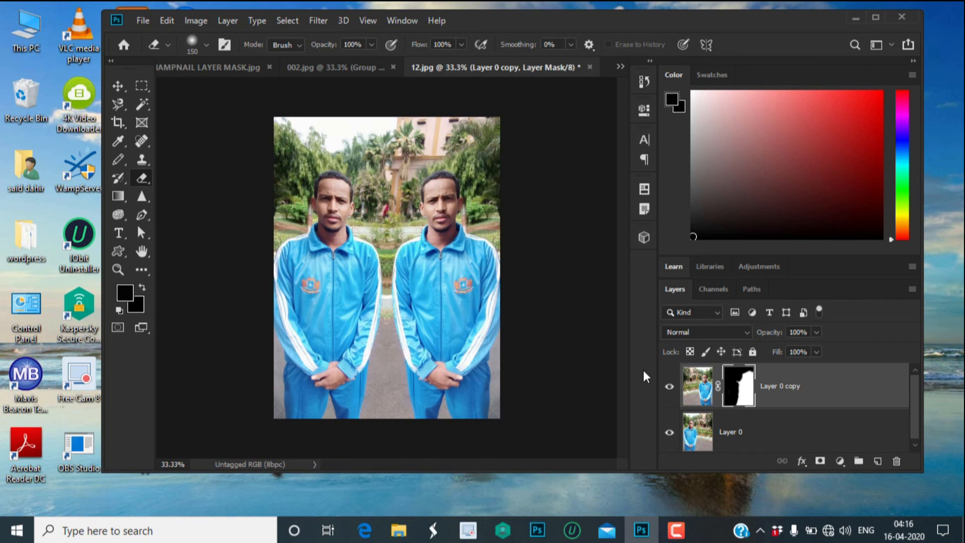
Select both photo layers and merge them into one layer.
key("ctrl+alt+a")
key("ctrl+alt+a")
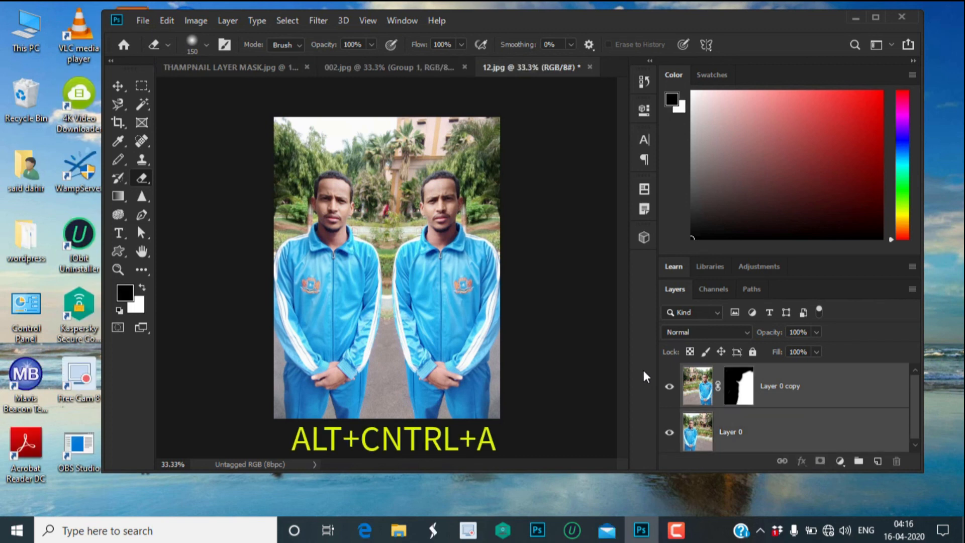
key("ctrl+e")
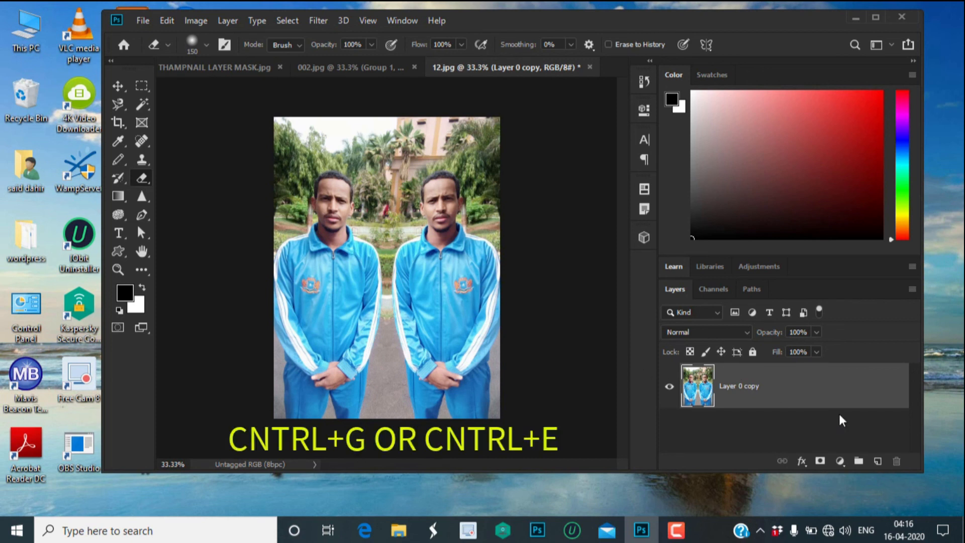